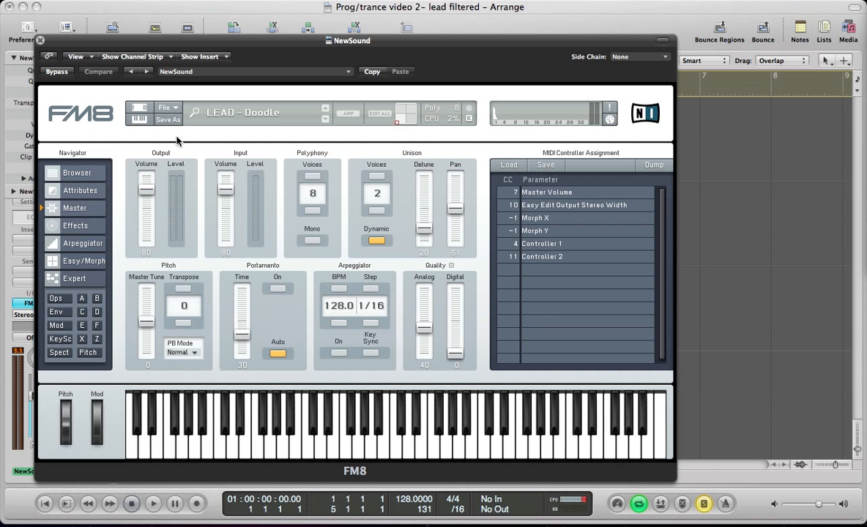
- Play the finished LEAD - Doodle patch and sweep the cutoff of filter operator Z to audition the sound
key(space)
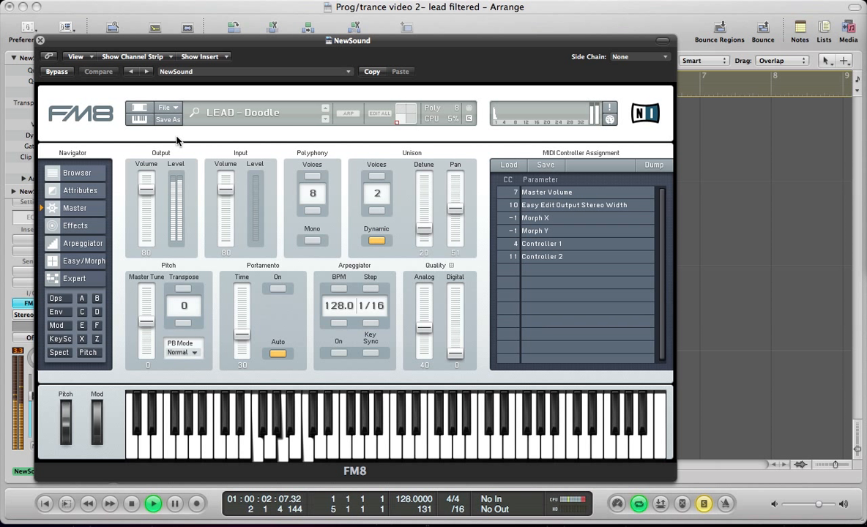
click(97, 339)
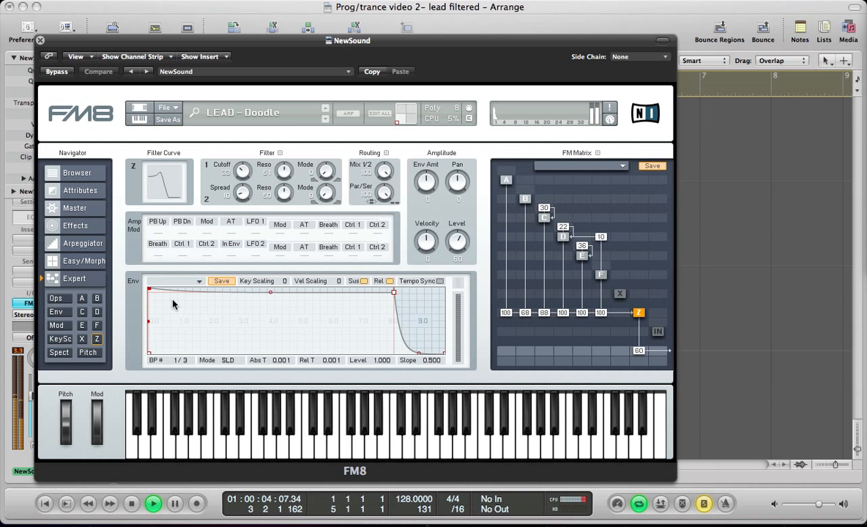
drag(242, 172, 213, 158)
key(super+w)
key(space)
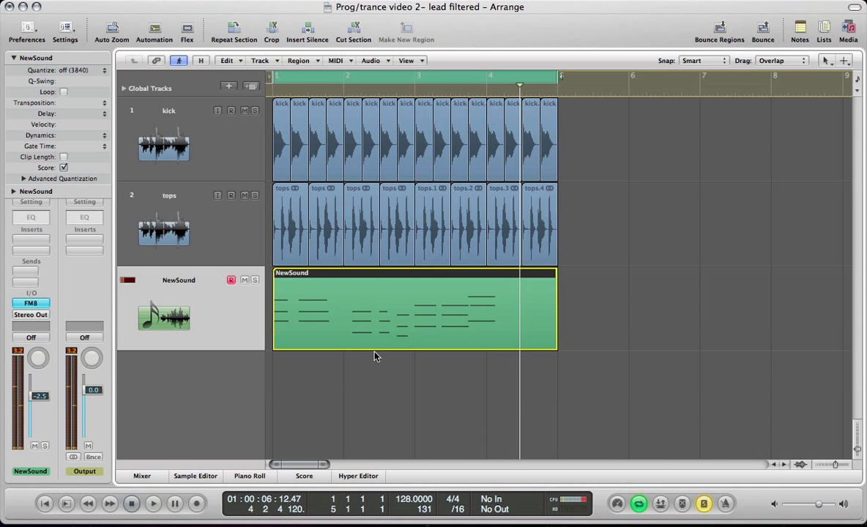
- Examine the full chord pattern of the NewSound region from its start in the Piano Roll, and close the editor
double_click(380, 347)
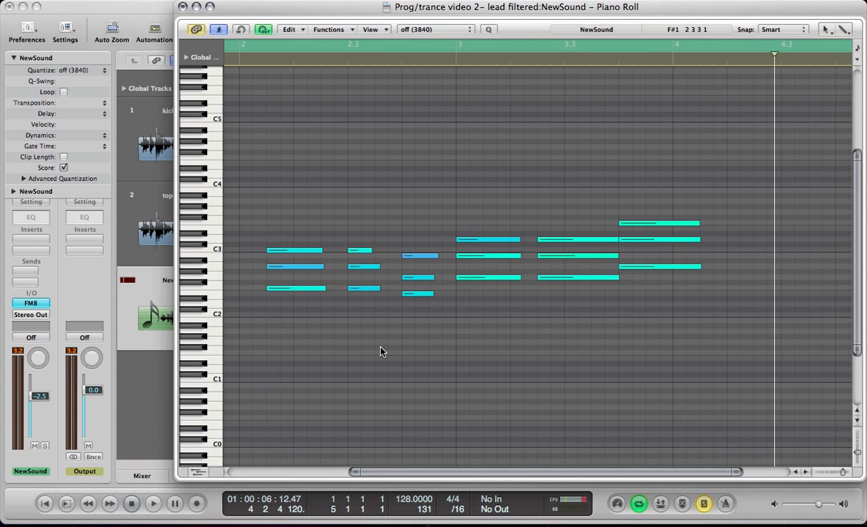
key(Return)
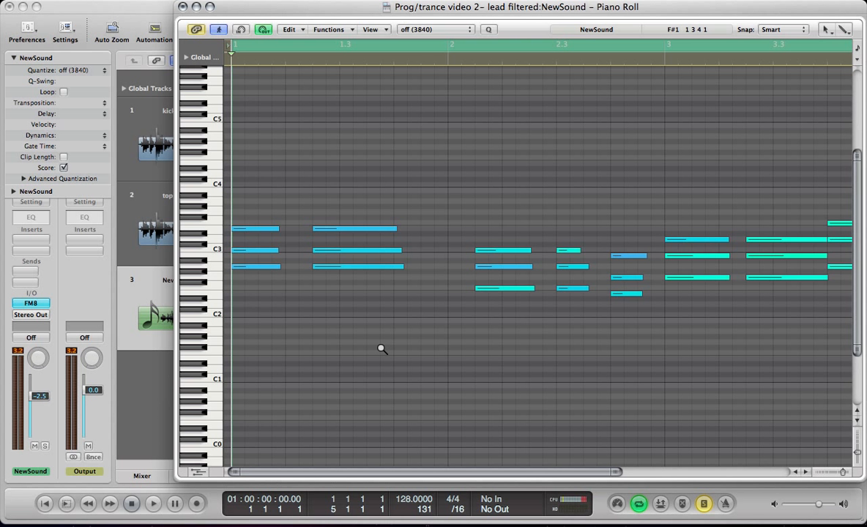
ctrl+alt+click(382, 349)
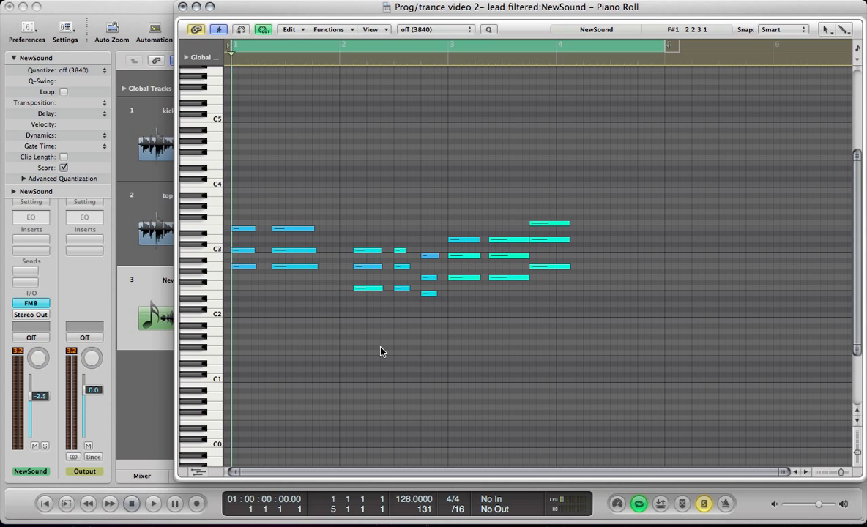
key(super+w)
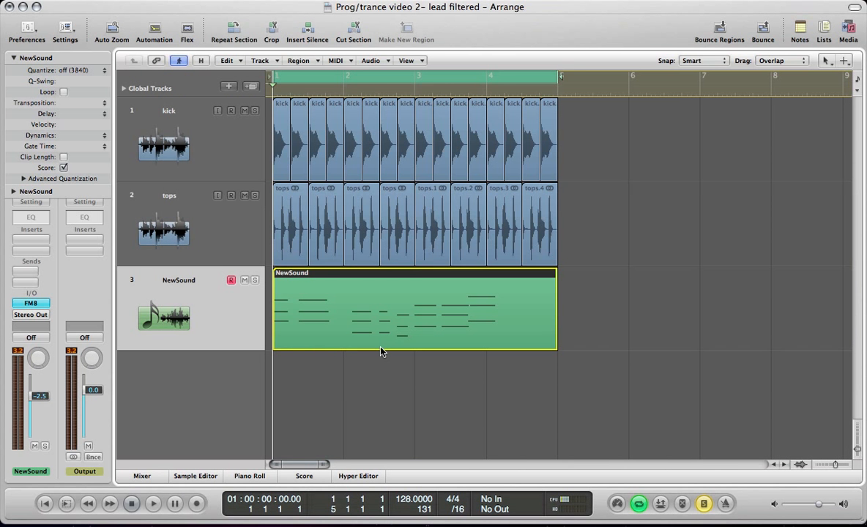
- Reopen the FM8 instrument and replace the current patch with a new default sound, without saving the old one
key(v)
click(166, 118)
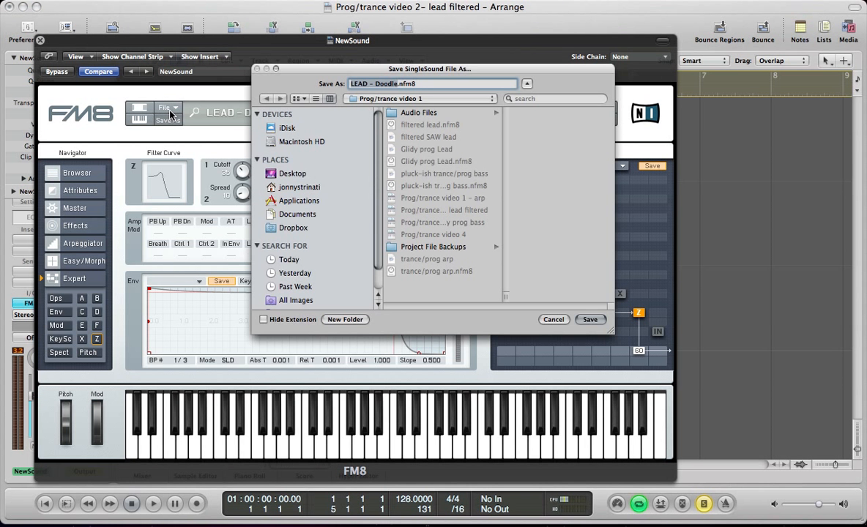
click(554, 320)
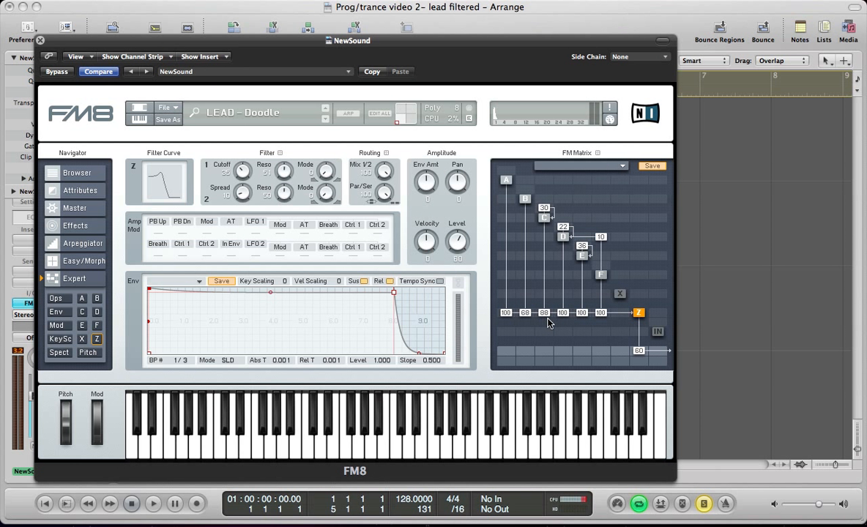
click(165, 108)
click(172, 109)
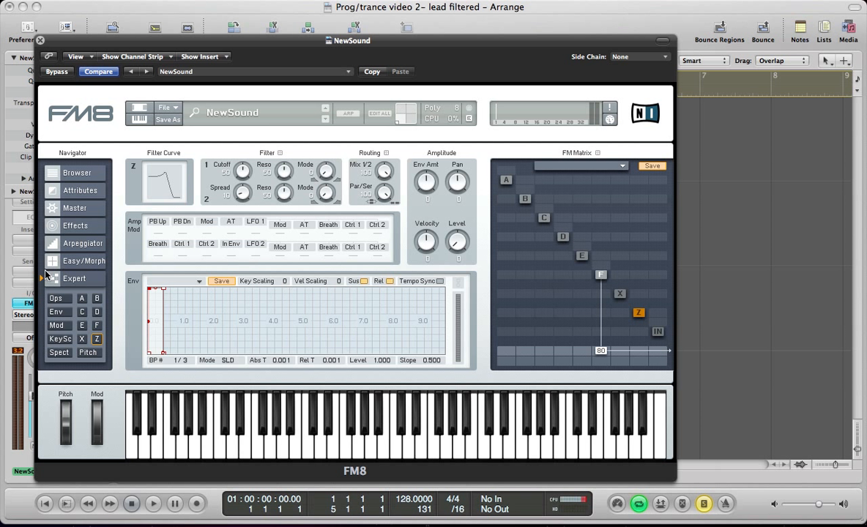
- Set operator F to a Sawtooth waveform with ratio 0.9901, offset 0.29 Hz and Key Sync enabled
click(56, 299)
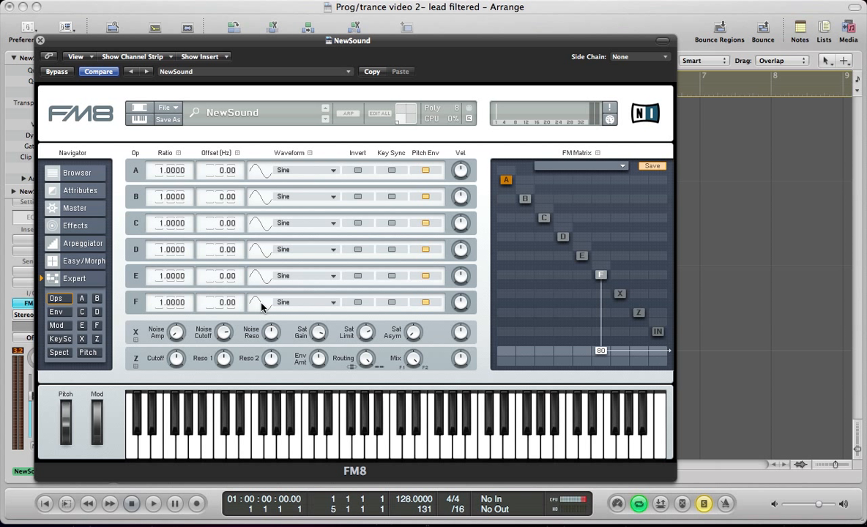
click(286, 303)
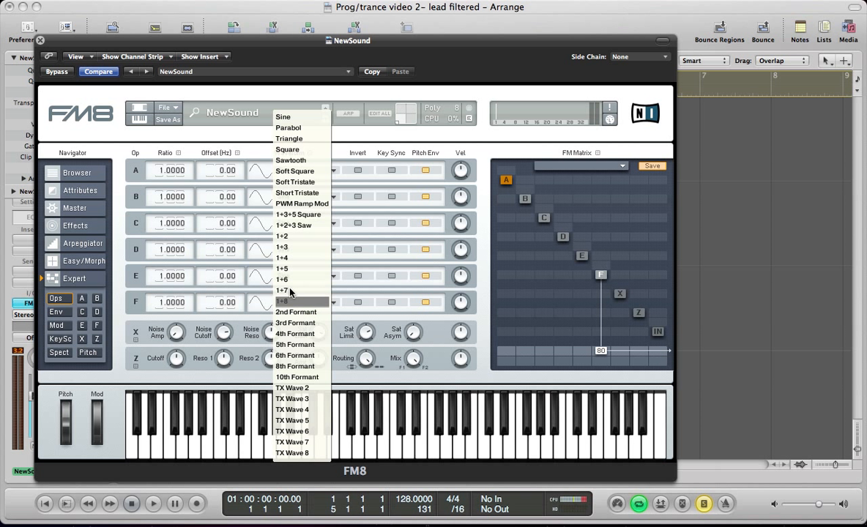
click(288, 161)
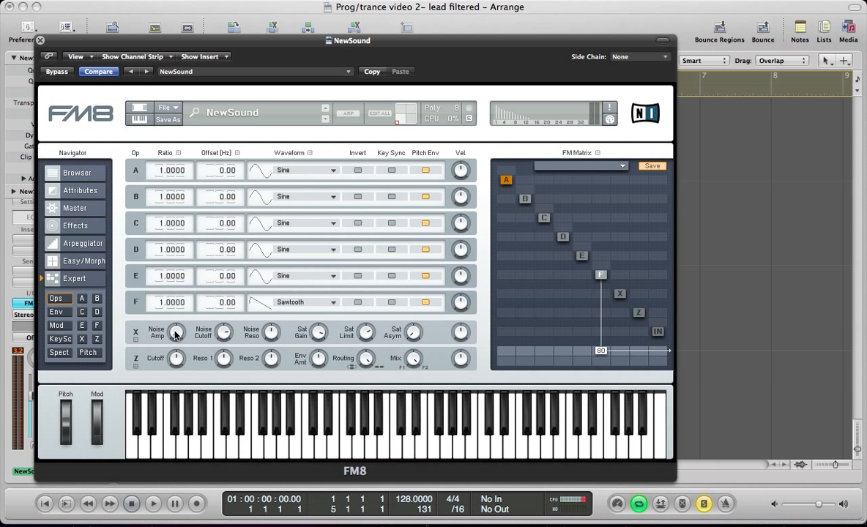
drag(181, 303, 184, 375)
drag(236, 304, 240, 285)
click(392, 303)
- Send filter Z to the output at 63, remove F's direct output and route F into Z at 100
drag(647, 336, 647, 316)
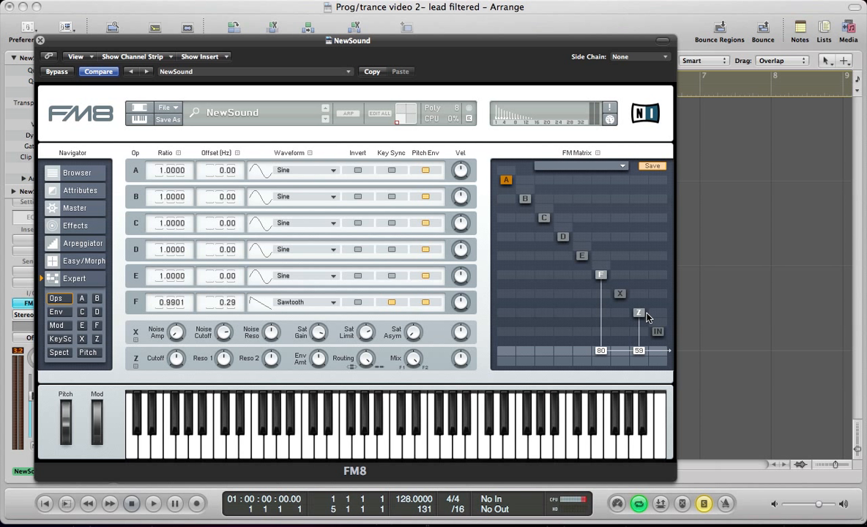
double_click(602, 352)
double_click(598, 314)
- Set operator E to PWM Ramp Mod with Key Sync, offset -0.29 Hz and ratio 1.0099, and route it into Z at 100
click(293, 276)
click(290, 208)
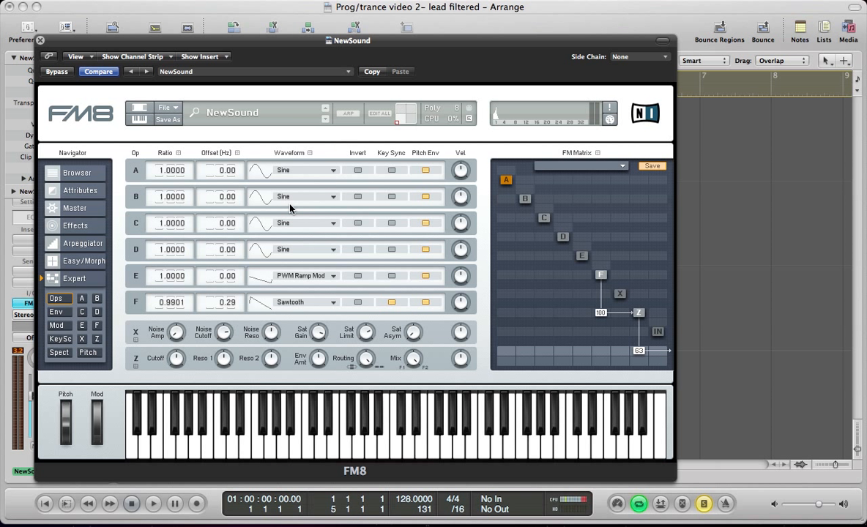
click(393, 276)
mouse_move(230, 276)
mouse_down()
mouse_move(237, 296)
mouse_move(233, 279)
mouse_up()
drag(185, 278, 188, 213)
drag(585, 317, 588, 142)
- Route operator D into Z at 100 and set it to Sawtooth with Key Sync, offset 0.25 Hz and ratio 1.9967
drag(571, 314, 575, 213)
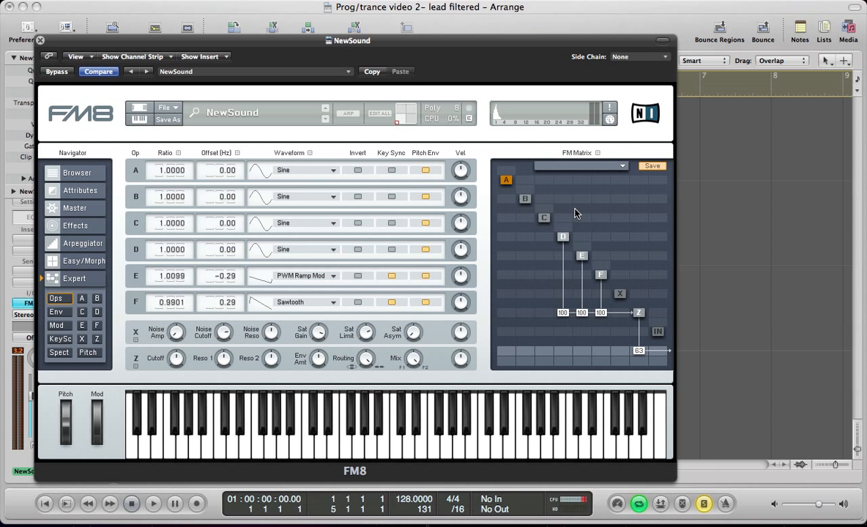
click(293, 250)
click(297, 158)
drag(232, 249, 235, 239)
double_click(175, 253)
text(2)
key(Return)
drag(181, 251, 195, 290)
- Set operator C to PWM Ramp Mod with Key Sync, offset 0.10 Hz and ratio 1.0020, and route it into Z at 88
click(307, 224)
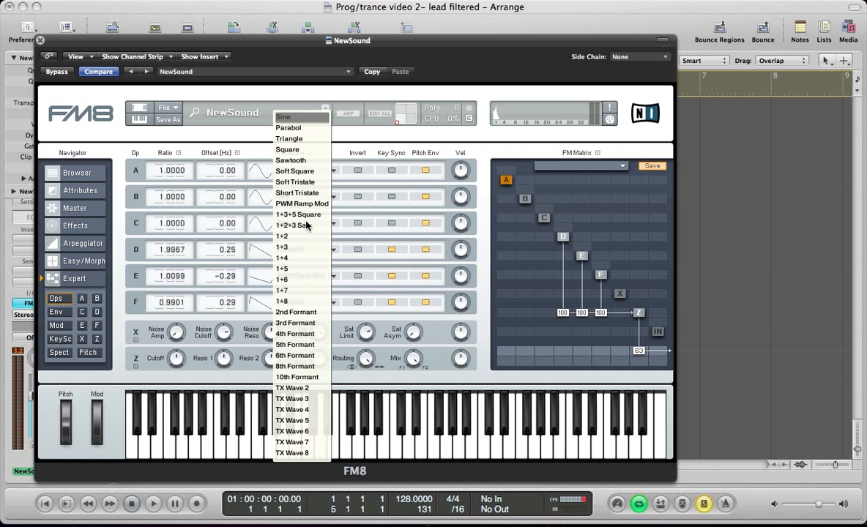
click(292, 203)
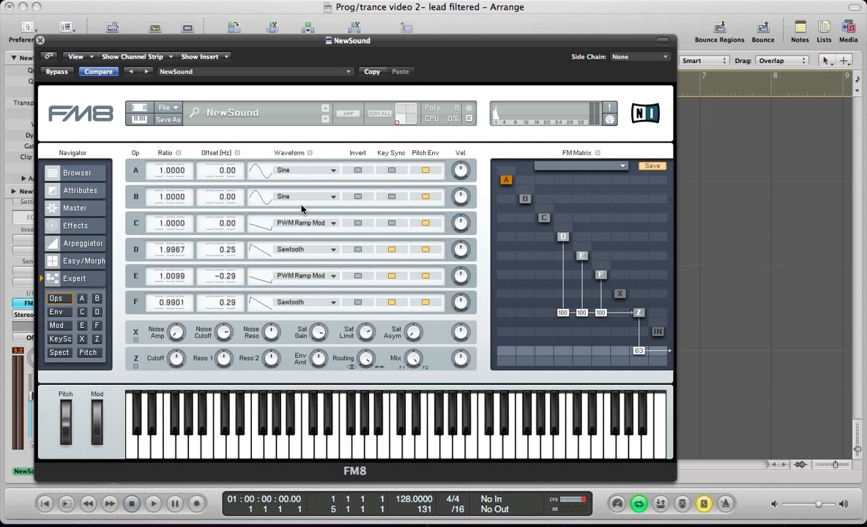
click(392, 224)
drag(235, 219, 238, 217)
drag(183, 227, 185, 213)
click(547, 315)
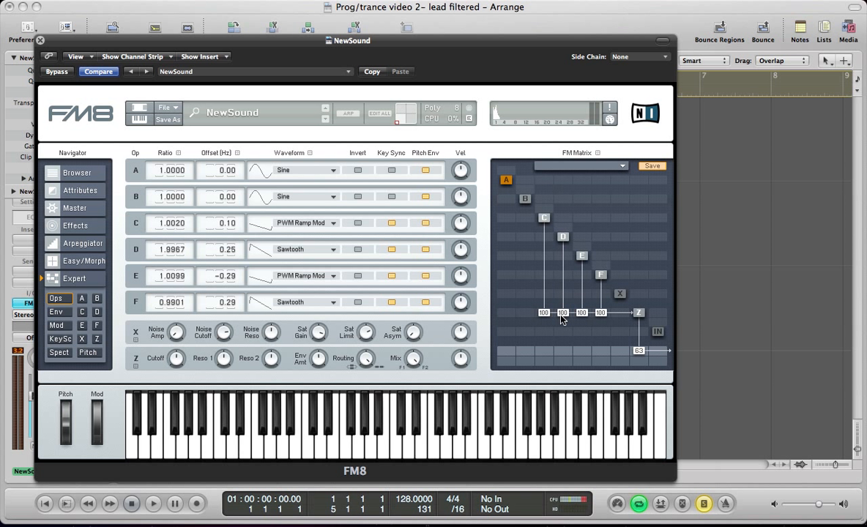
drag(551, 319, 549, 322)
- Route operator B into Z at 68 and set it to Sawtooth with Key Sync, offset 0.20 Hz and ratio 2.9967
click(525, 314)
drag(531, 314, 533, 279)
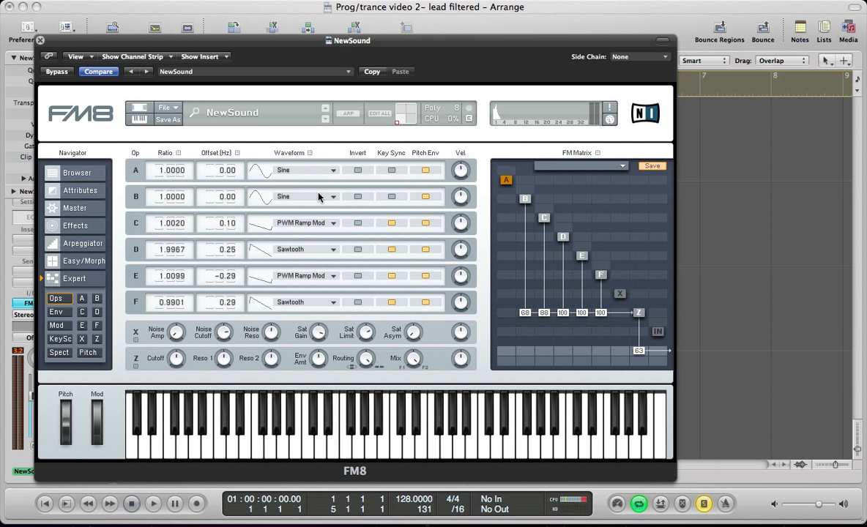
click(276, 175)
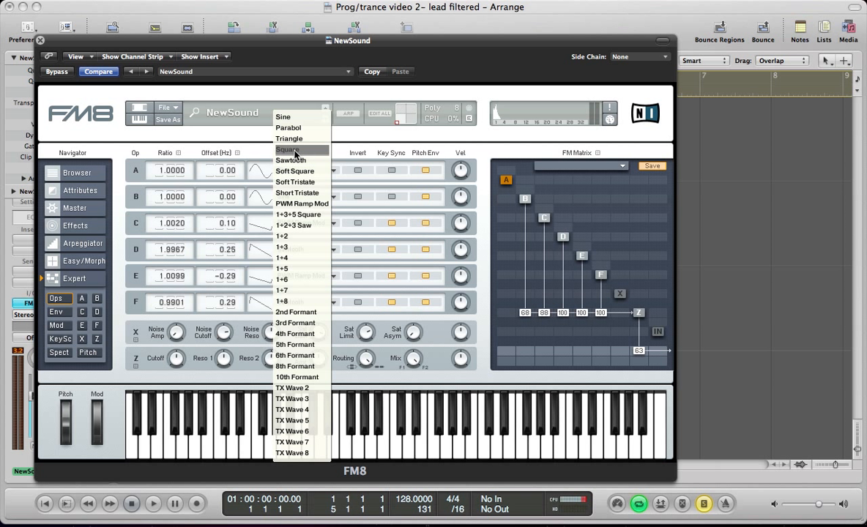
click(283, 117)
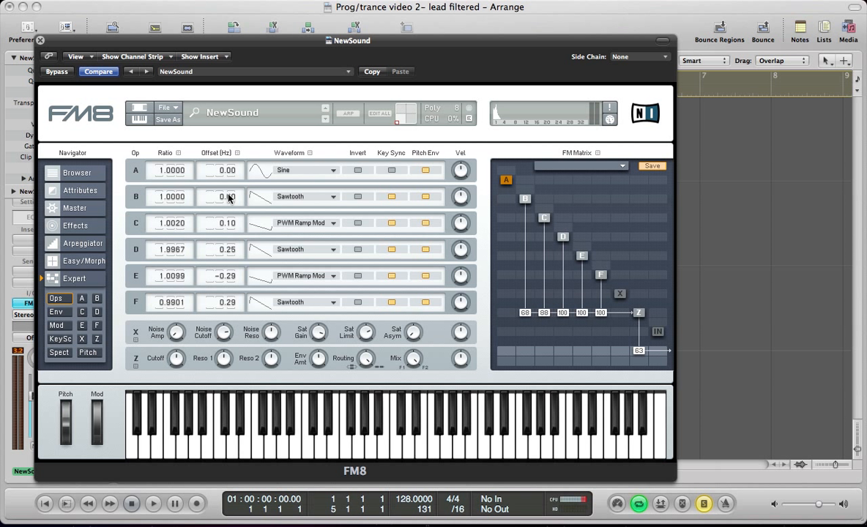
drag(230, 194, 239, 185)
drag(189, 205, 186, 224)
- Route the sine operator A into Z at 100 and set its ratio to 0.5 with Key Sync enabled
drag(506, 307, 501, 110)
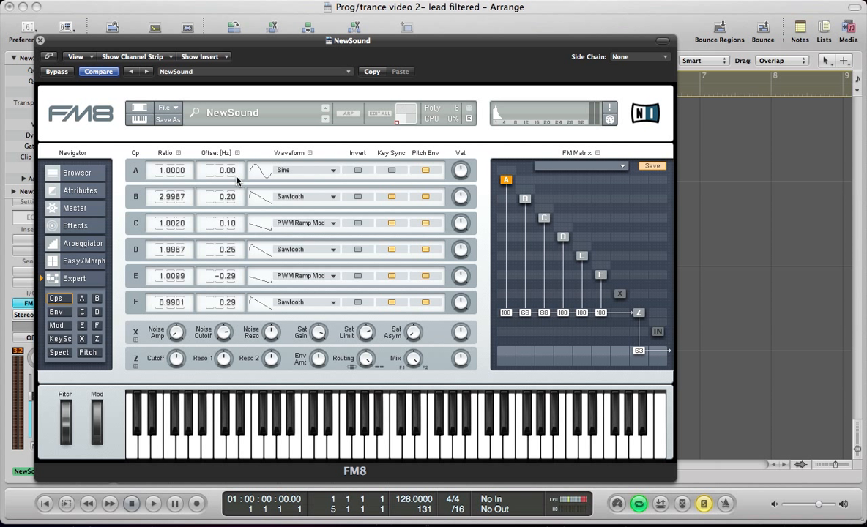
double_click(159, 170)
text(.5)
- Add self-modulation of 30 to C, 22 to D and 36 to E, let F modulate D at 10, and play the result
key(space)
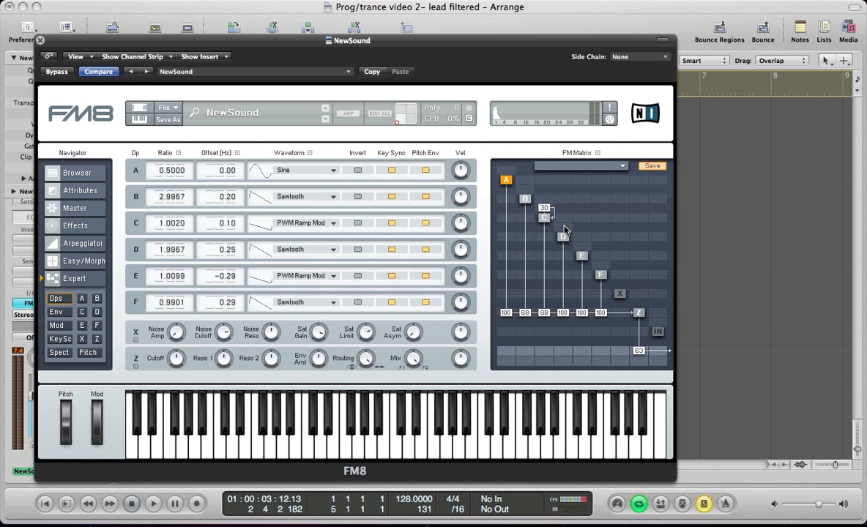
drag(565, 232, 567, 225)
drag(607, 241, 612, 233)
key(space)
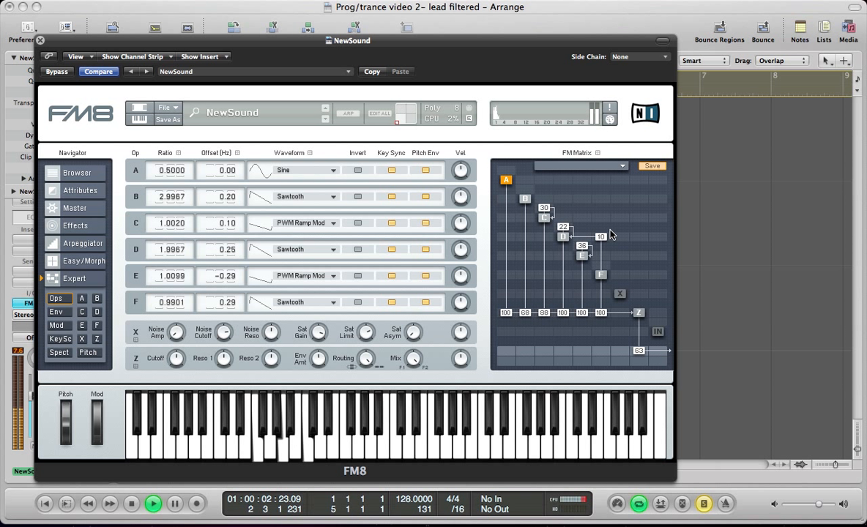
key(space)
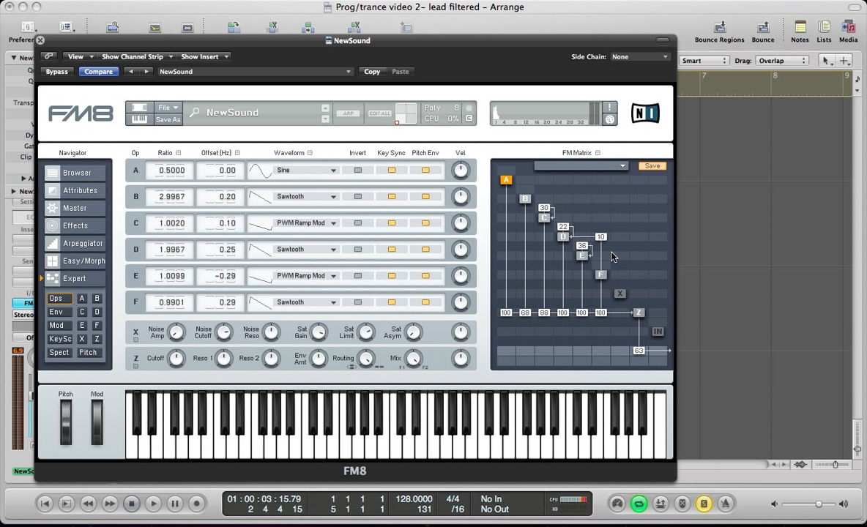
- Set the master unison to 2 voices with detune 25 and pan 50, and play the loop to hear it
click(73, 210)
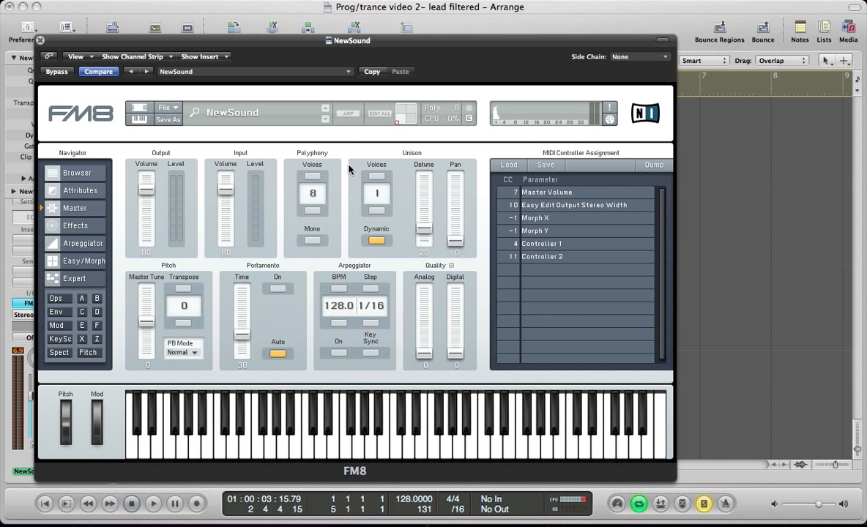
click(376, 176)
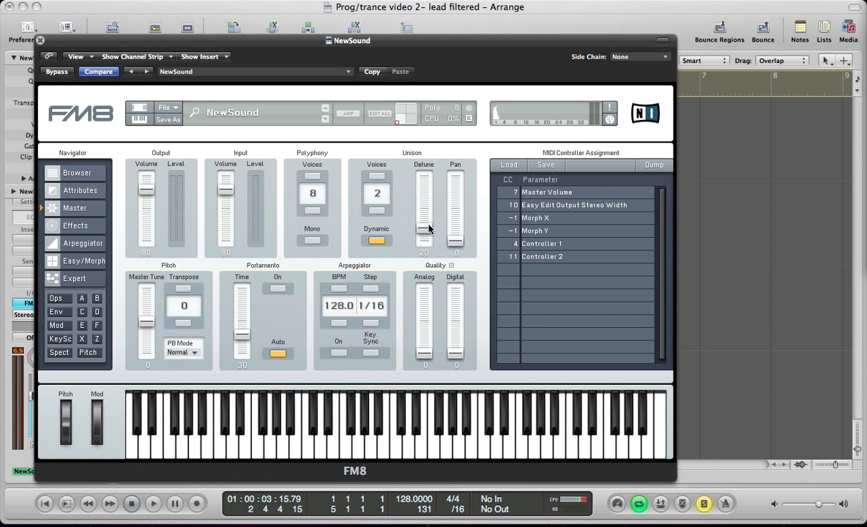
drag(429, 228, 459, 203)
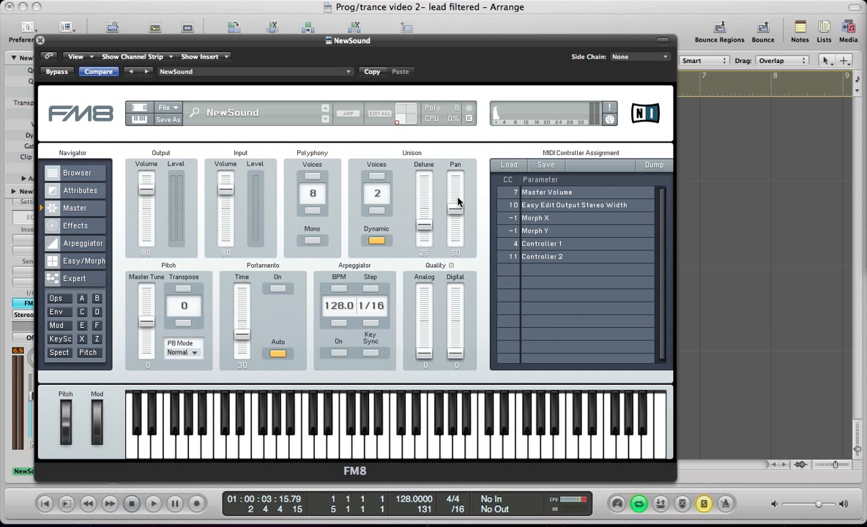
key(space)
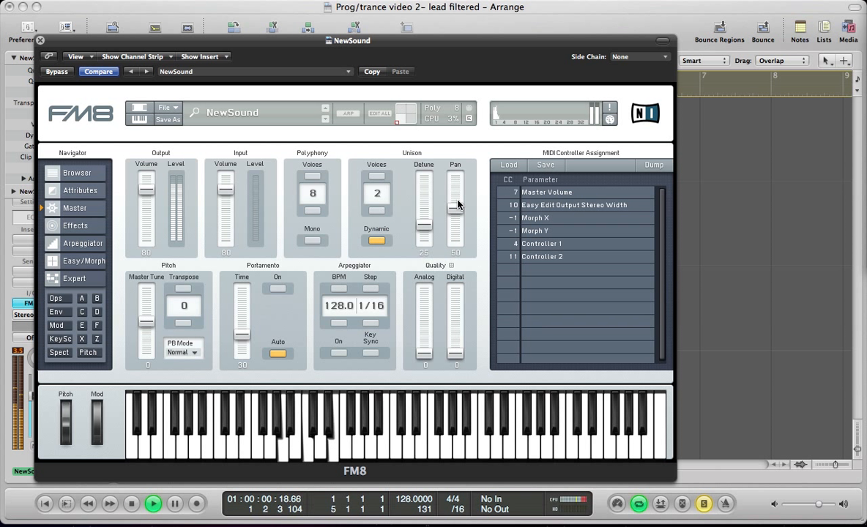
key(space)
- Raise the master Analog quality to 40 and audition the lead
drag(424, 354, 425, 328)
key(space)
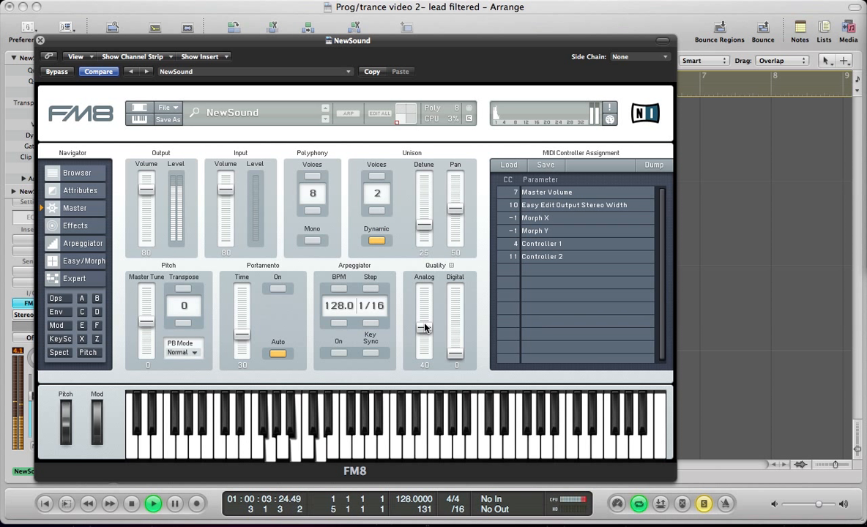
key(space)
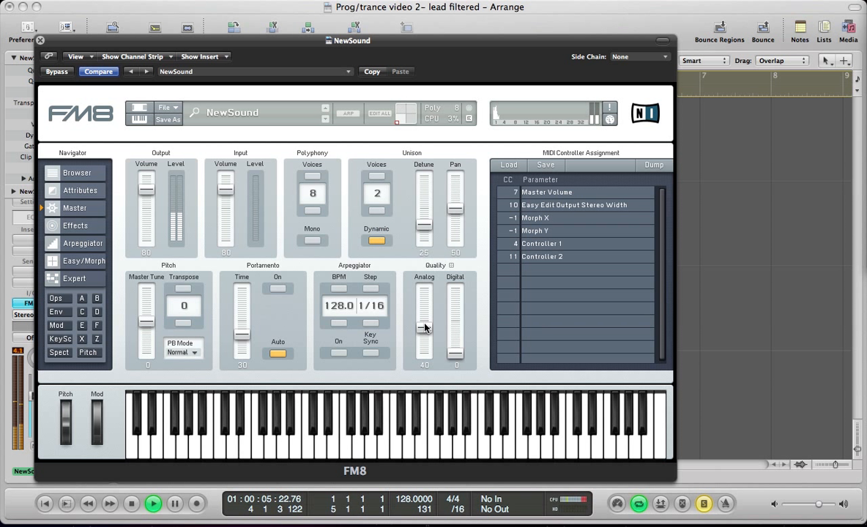
- Link the amplitude envelopes of operators A through F so they share the same shape
click(77, 229)
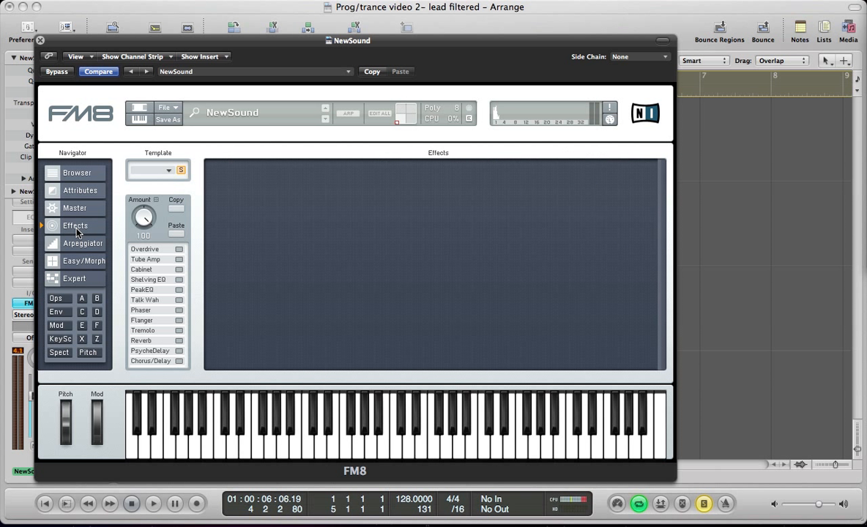
click(58, 312)
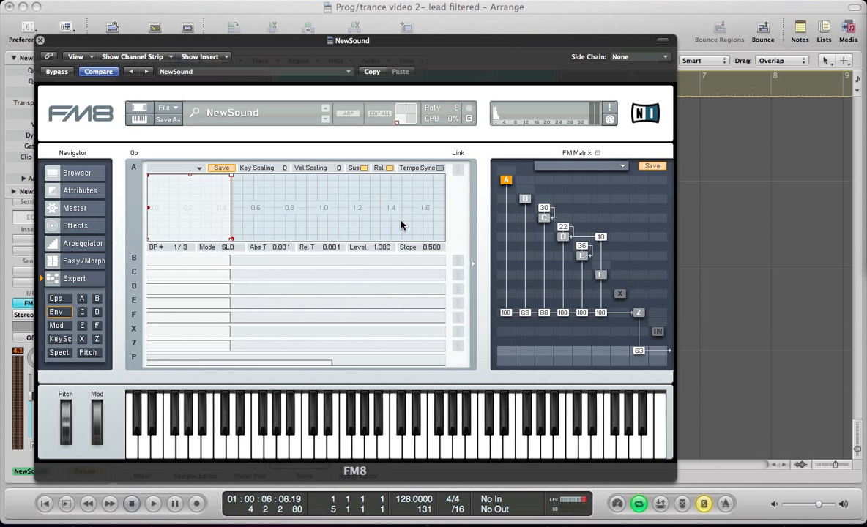
click(460, 261)
click(460, 275)
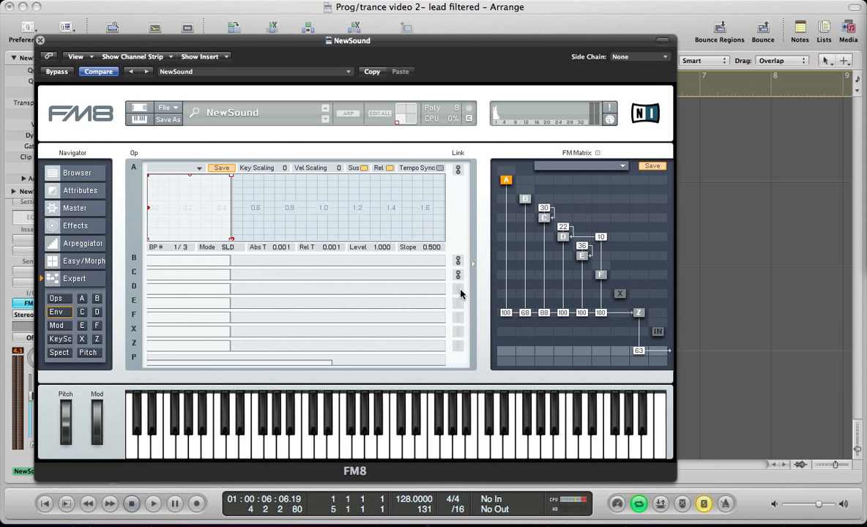
click(460, 290)
click(459, 302)
- Shape the linked envelopes to decay to level 0.784 at about 1.128, with a release of about 0.6, and audition the loop
drag(232, 177, 337, 189)
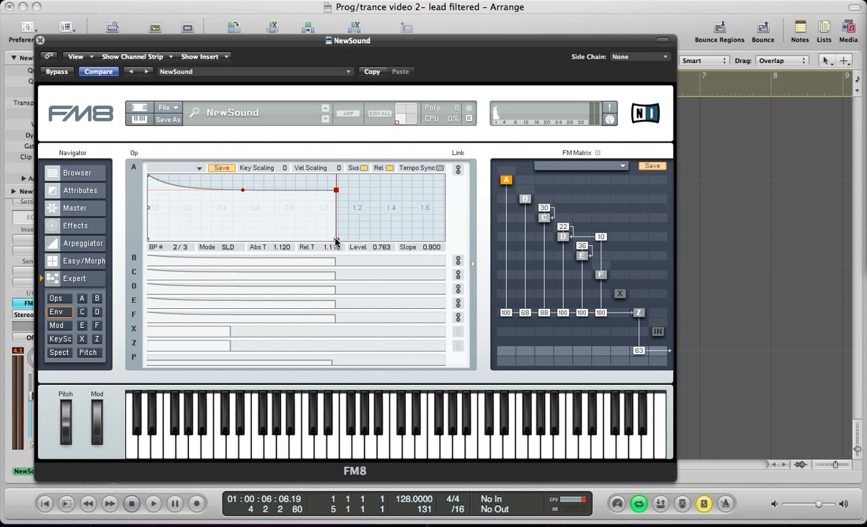
drag(334, 239, 440, 246)
key(space)
key(space)
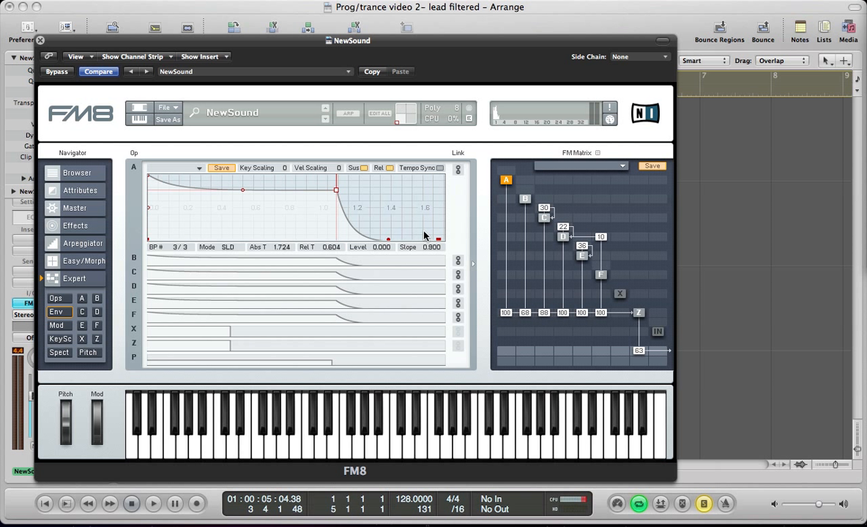
key(space)
drag(336, 190, 337, 188)
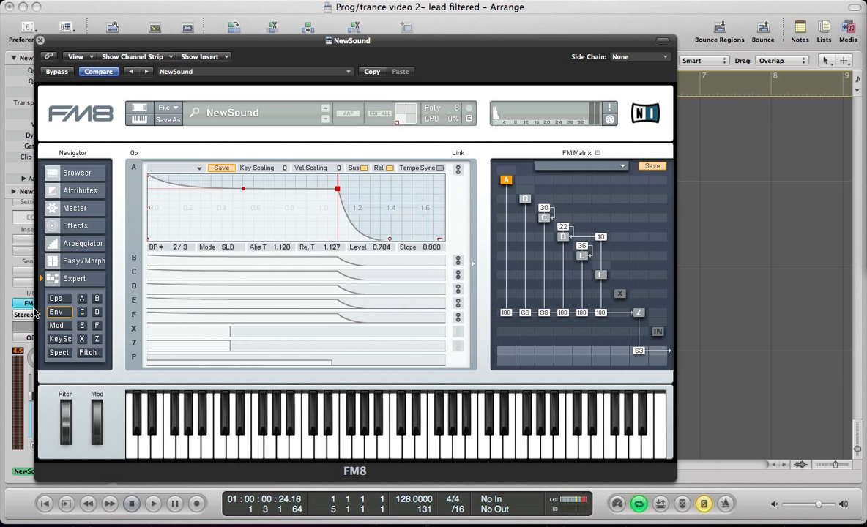
- Set operator Z's first filter to cutoff 38 and resonance 52 while playing the loop
click(96, 339)
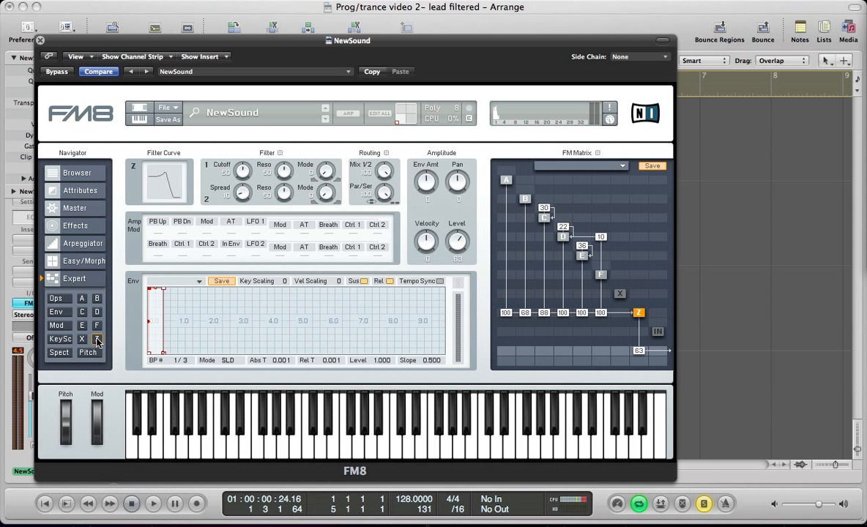
drag(242, 172, 239, 178)
key(space)
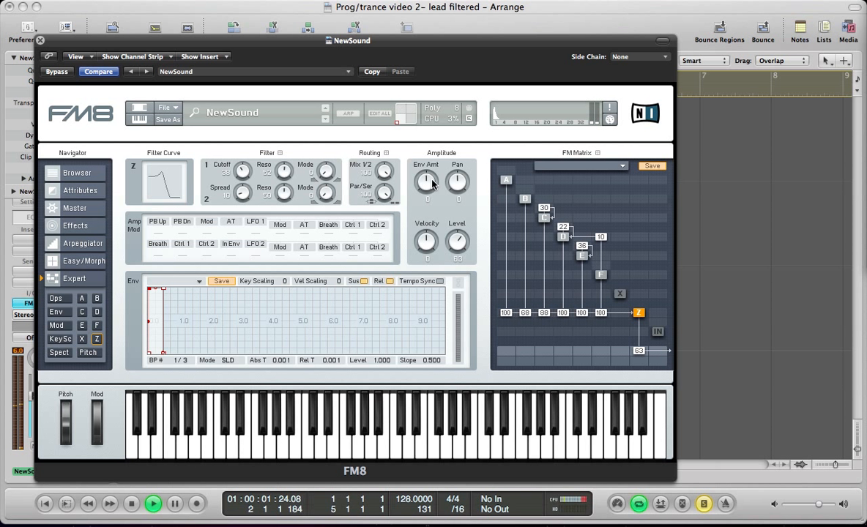
key(space)
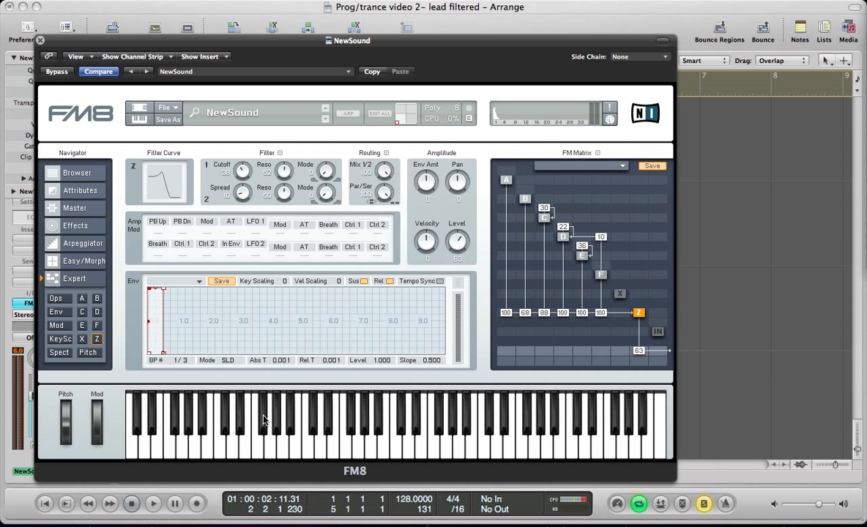
- Add a Tube Amp effect with volume 73 and drive 11, and compare the lead with and without it
click(71, 224)
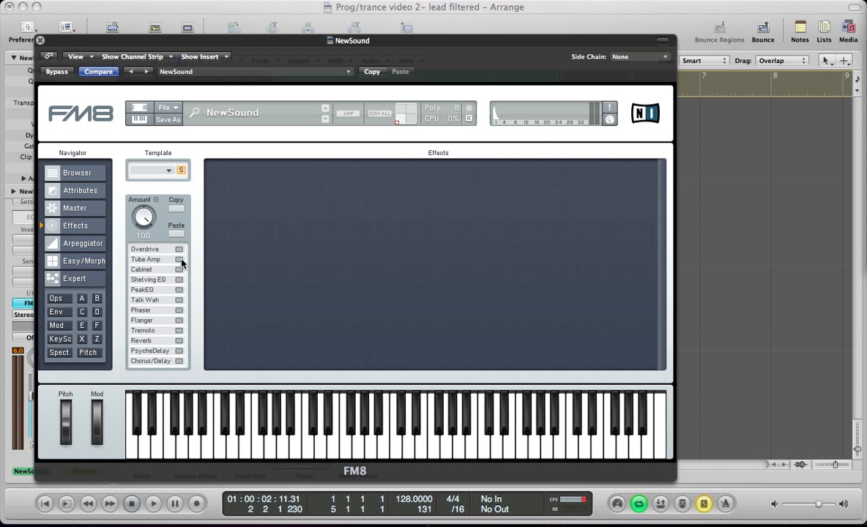
click(179, 260)
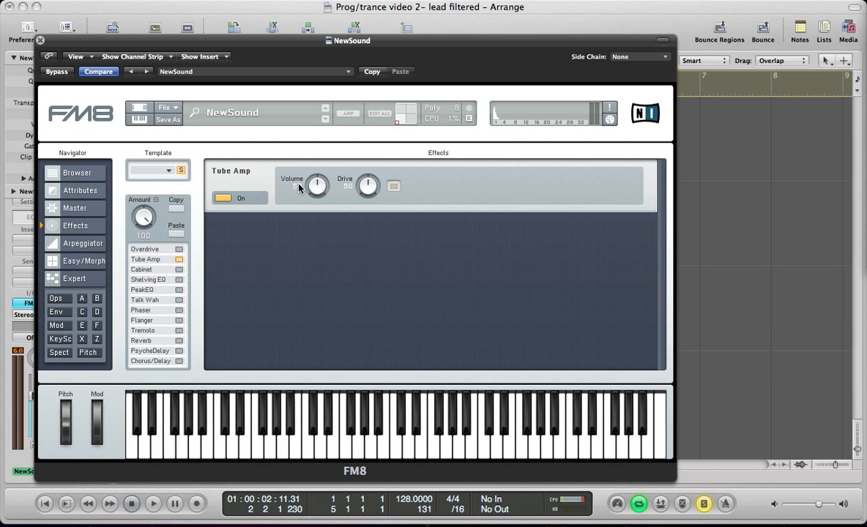
drag(299, 188, 311, 172)
key(space)
drag(368, 186, 361, 220)
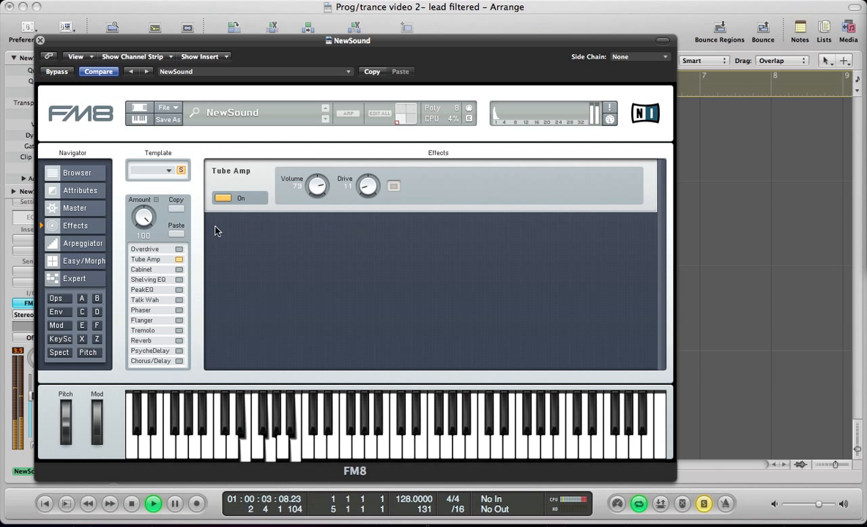
click(178, 260)
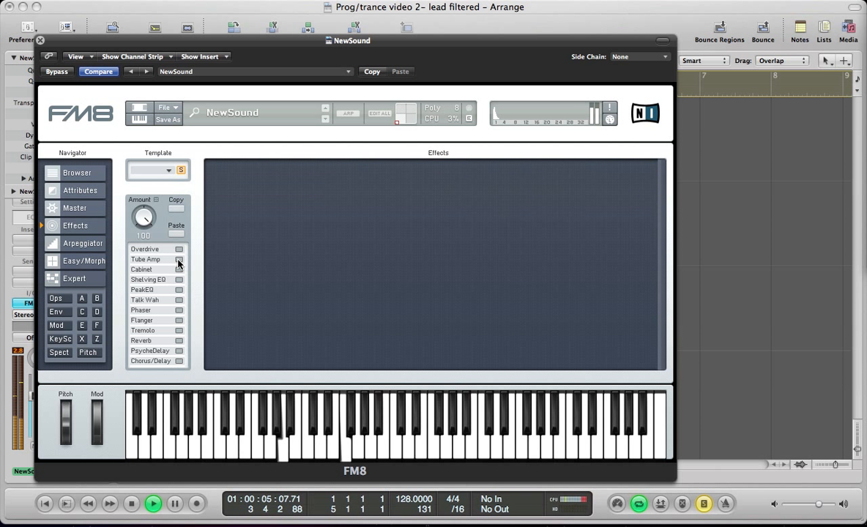
click(179, 260)
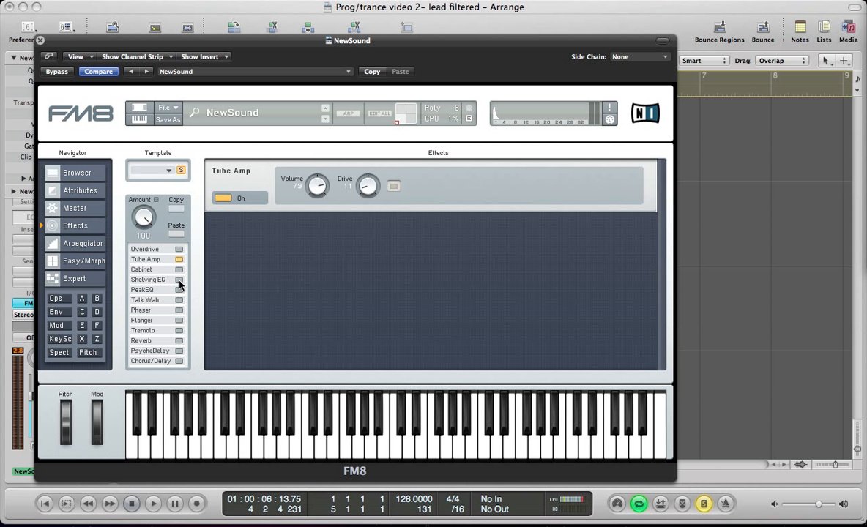
- Add a Shelving EQ with a slight boost to the high frequencies and play the loop
click(179, 280)
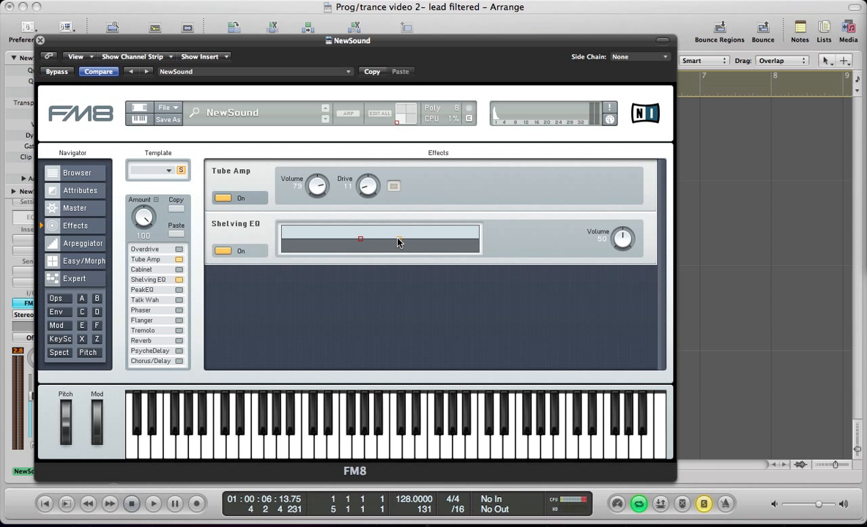
drag(400, 239, 408, 240)
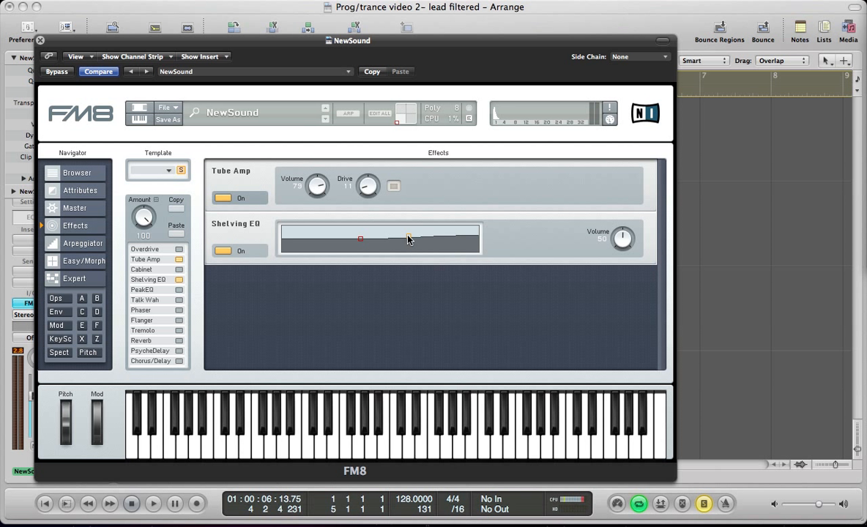
key(space)
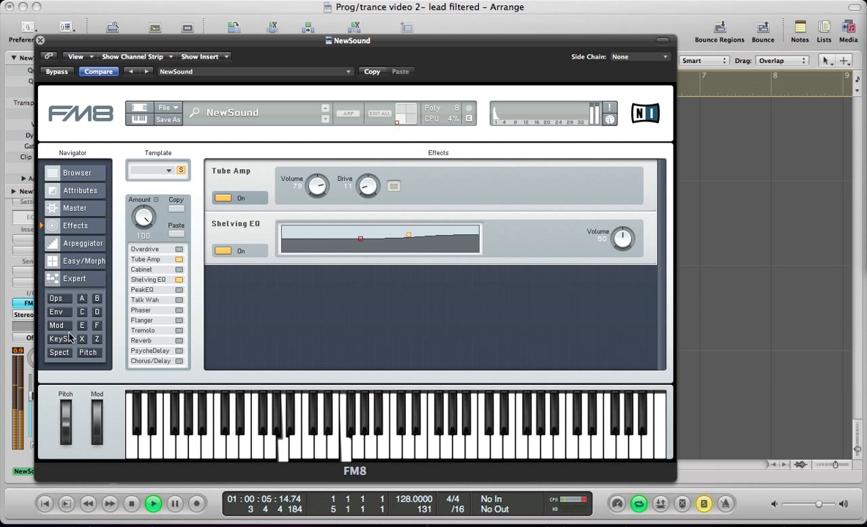
- Raise Z's filter cutoff to 75 to audition the lead with the Shelving EQ, and bring the cutoff back down to 36
click(96, 338)
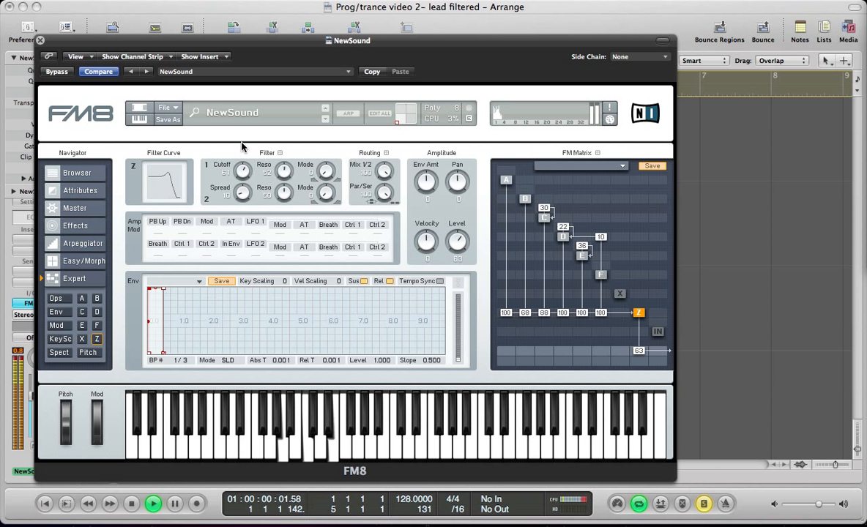
click(75, 226)
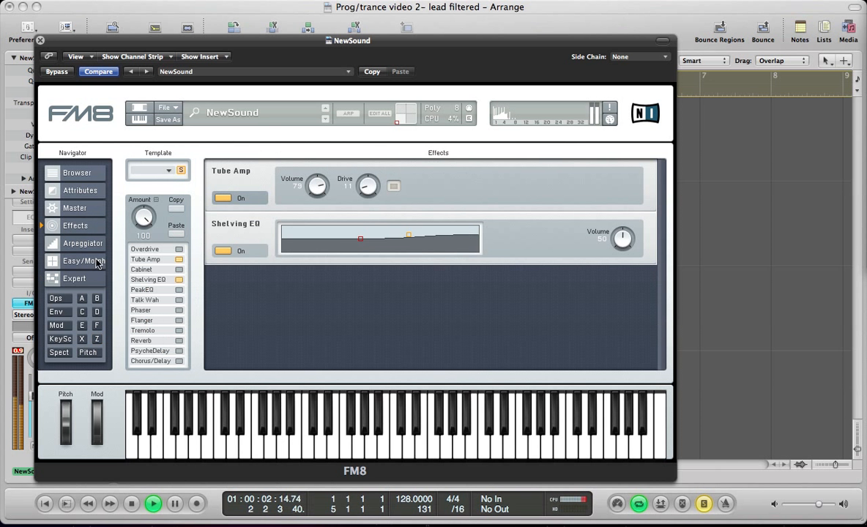
click(219, 250)
click(179, 280)
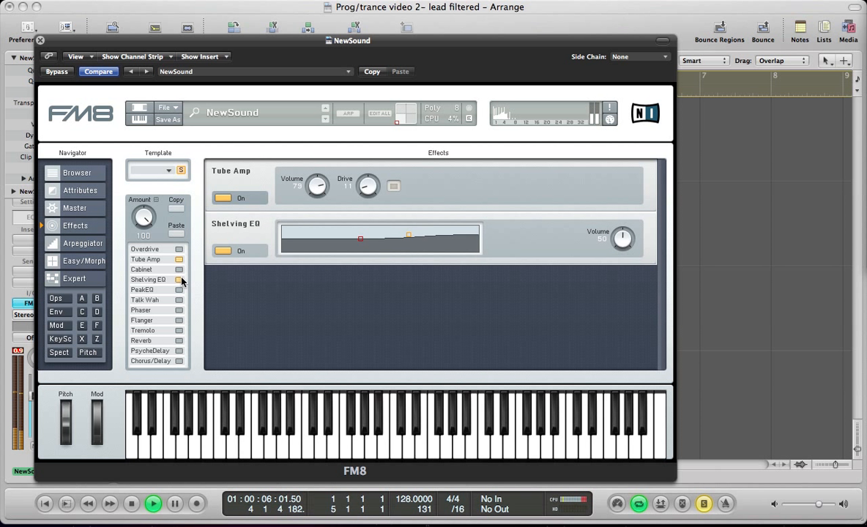
key(space)
click(97, 339)
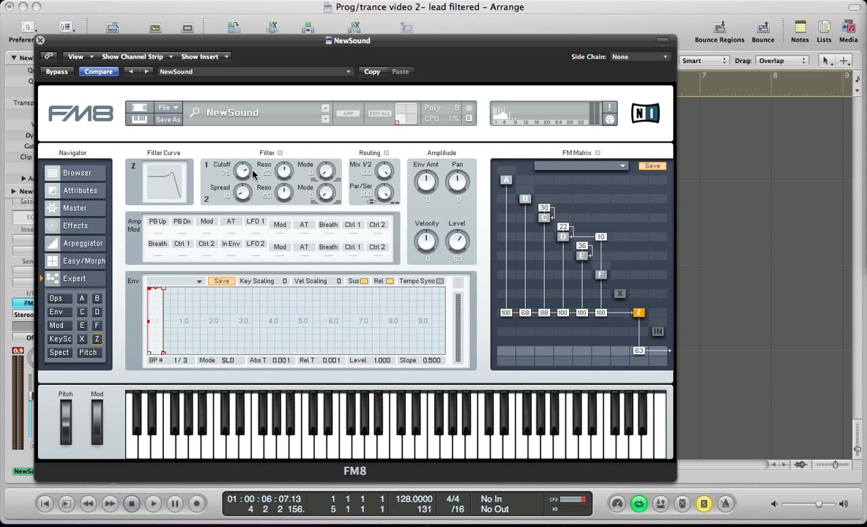
drag(247, 171, 245, 203)
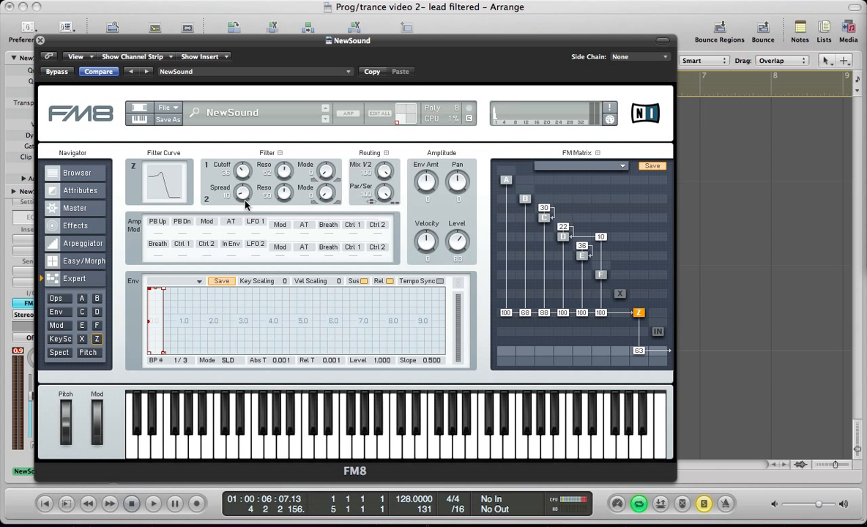
- Add a Reverb with time 60, treble 82 and dry/wet 33, auditioning it over the loop
click(79, 222)
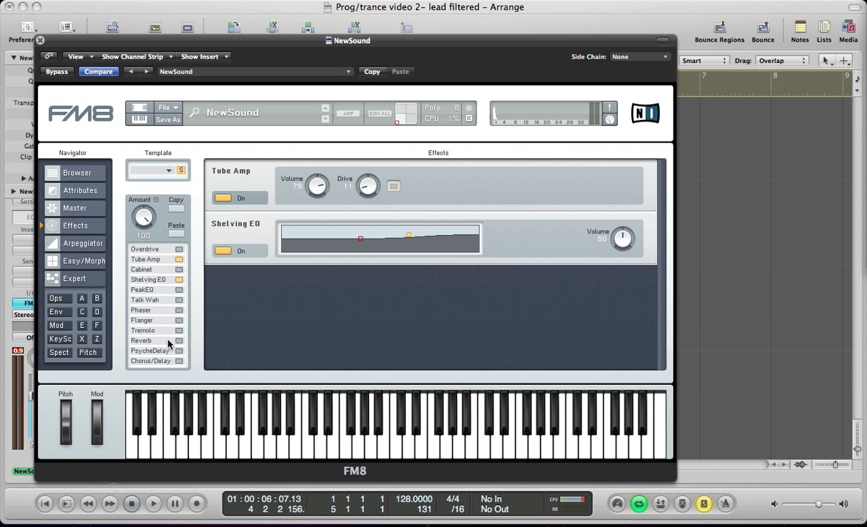
click(170, 340)
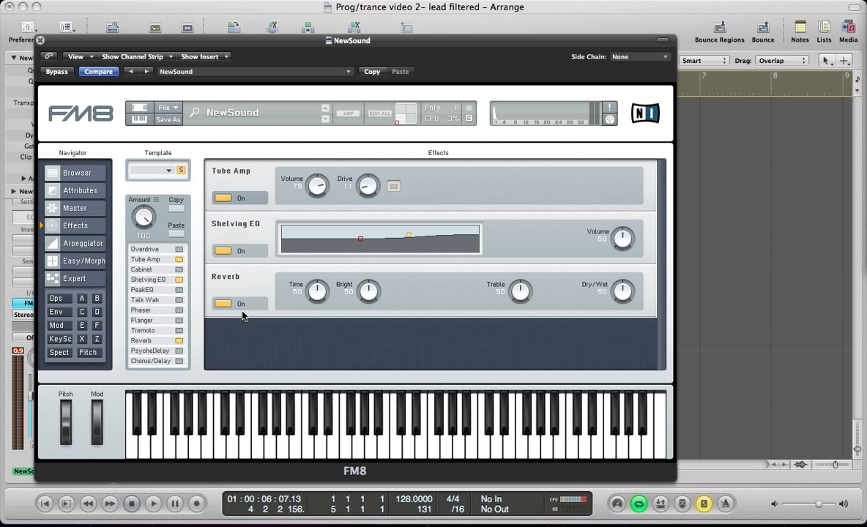
drag(311, 292, 311, 286)
drag(625, 293, 617, 324)
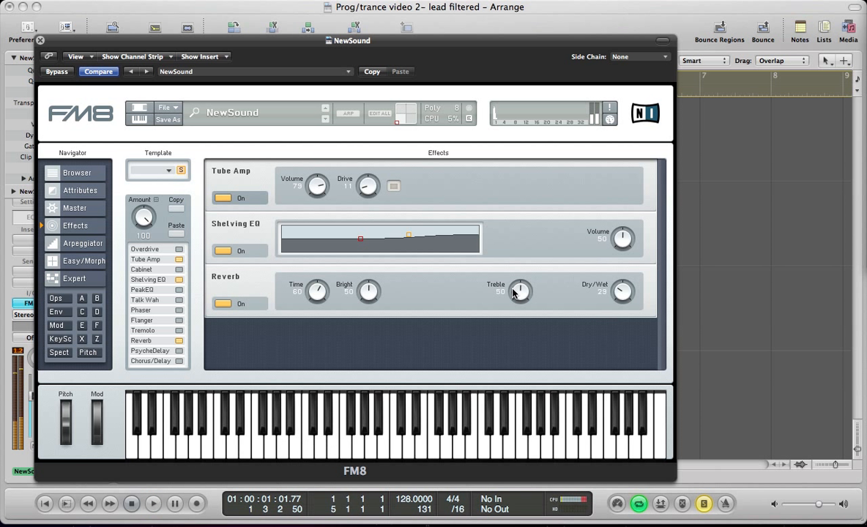
drag(515, 292, 515, 278)
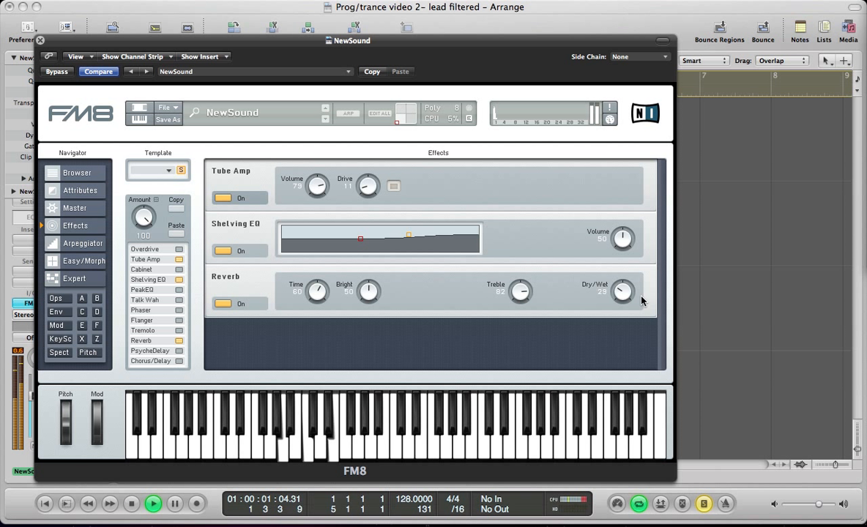
drag(624, 296, 624, 293)
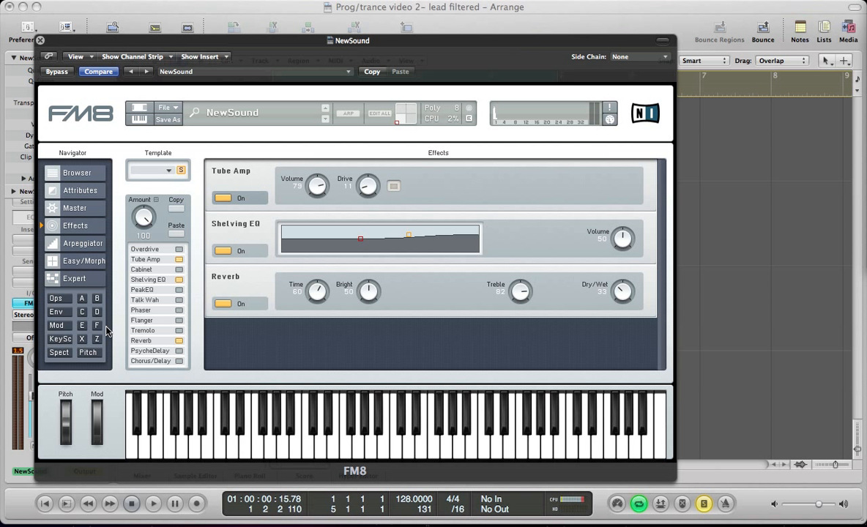
- Route LFO 1 to Pitch at 11 in the modulation matrix, with Sync enabled and a Sine waveform
click(56, 326)
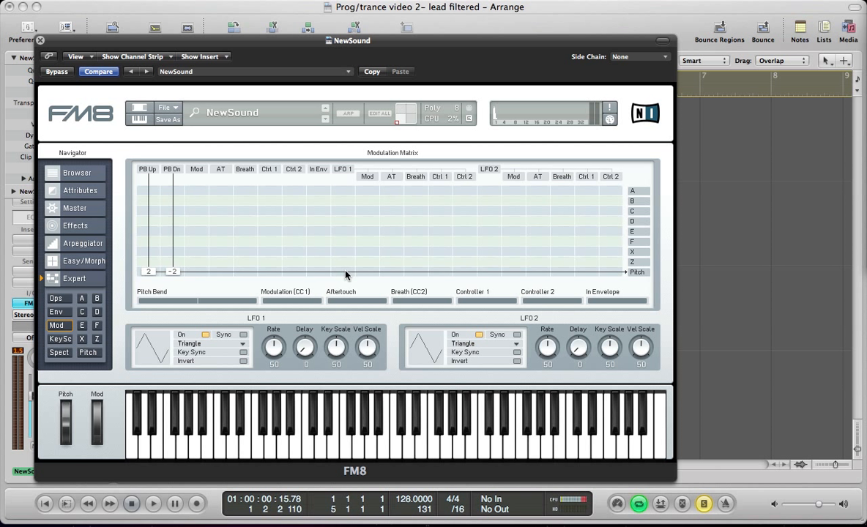
drag(346, 276, 349, 271)
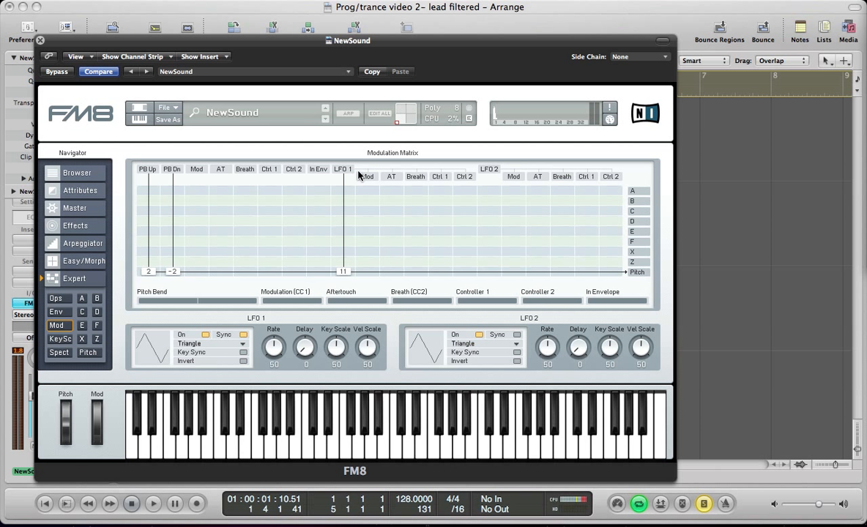
click(195, 343)
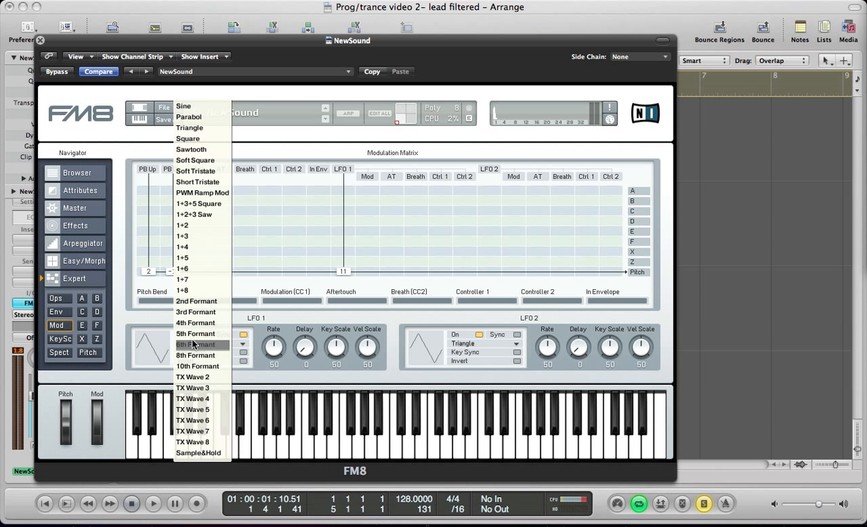
click(188, 108)
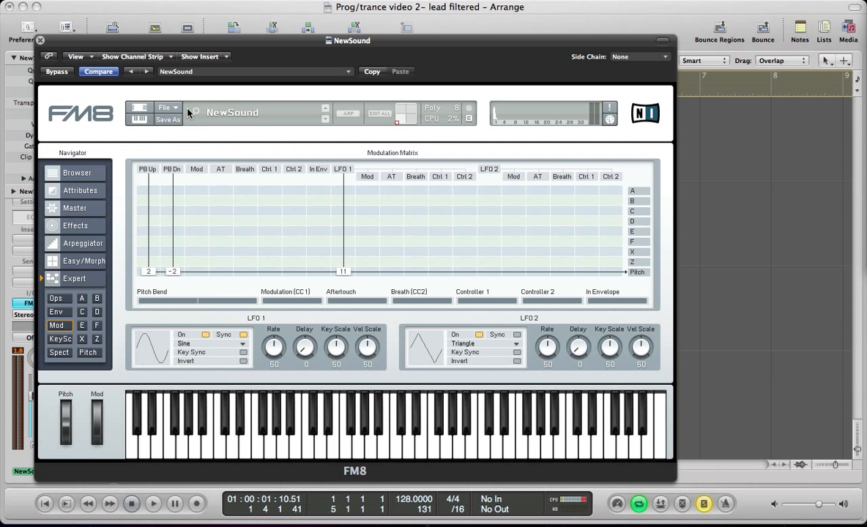
- Enable Key Sync on LFO 1, set its Key Scale and Vel Scale to 0, and play the loop
click(243, 353)
drag(335, 350, 355, 469)
key(space)
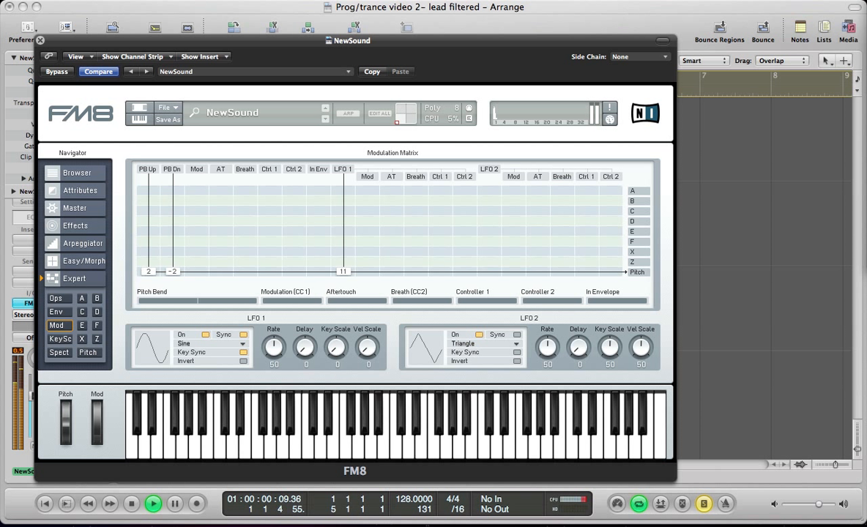
key(space)
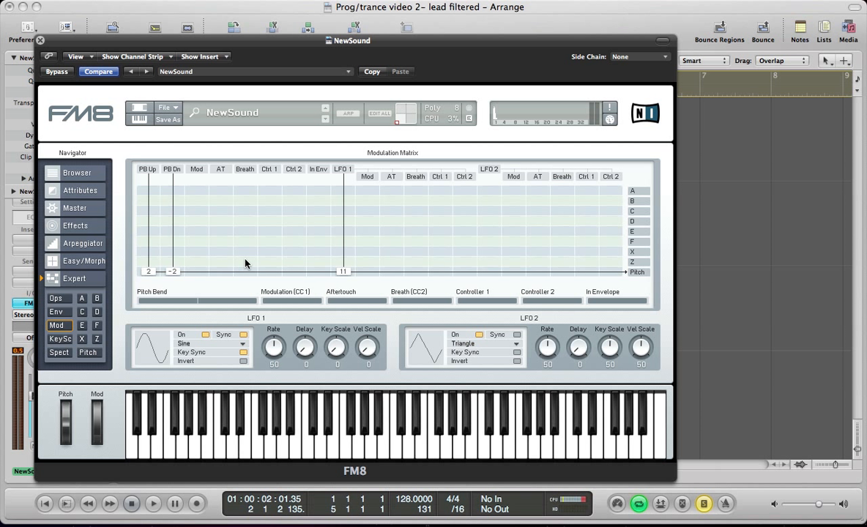
- Play the lead while adjusting operator Z's filter cutoff, settling it at 41
key(space)
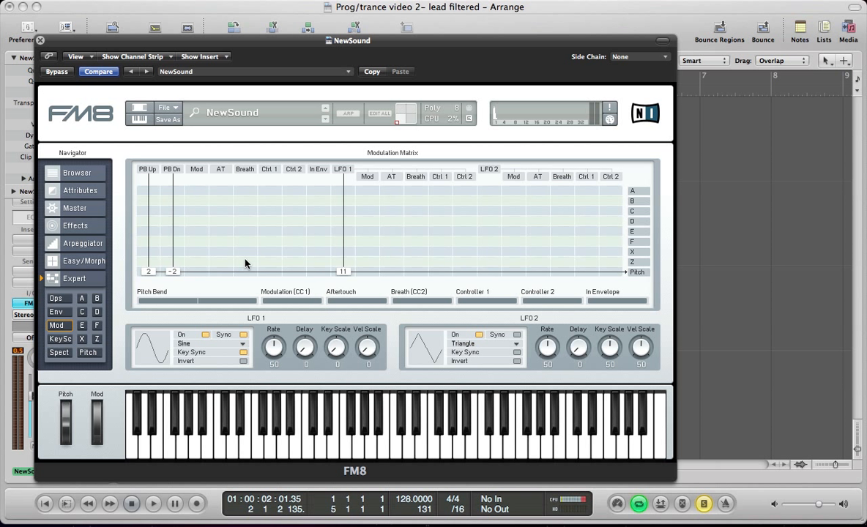
click(96, 339)
mouse_move(242, 173)
mouse_down()
mouse_move(242, 110)
mouse_move(244, 170)
mouse_up()
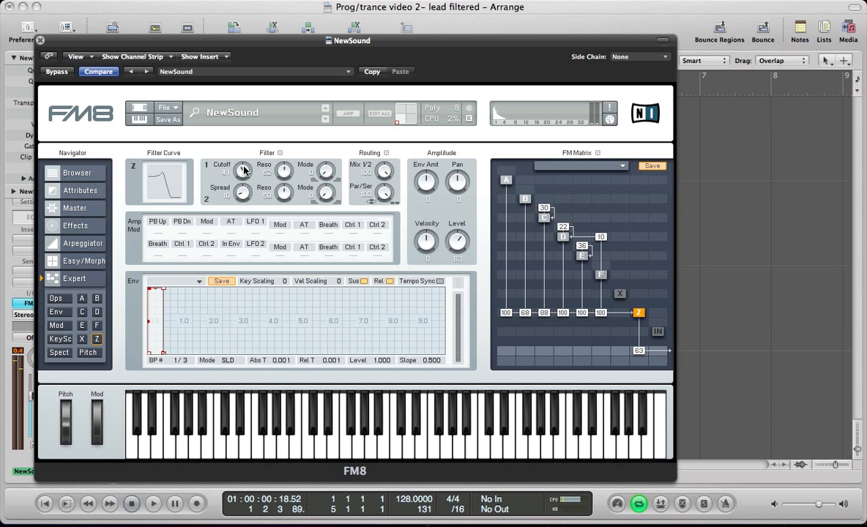